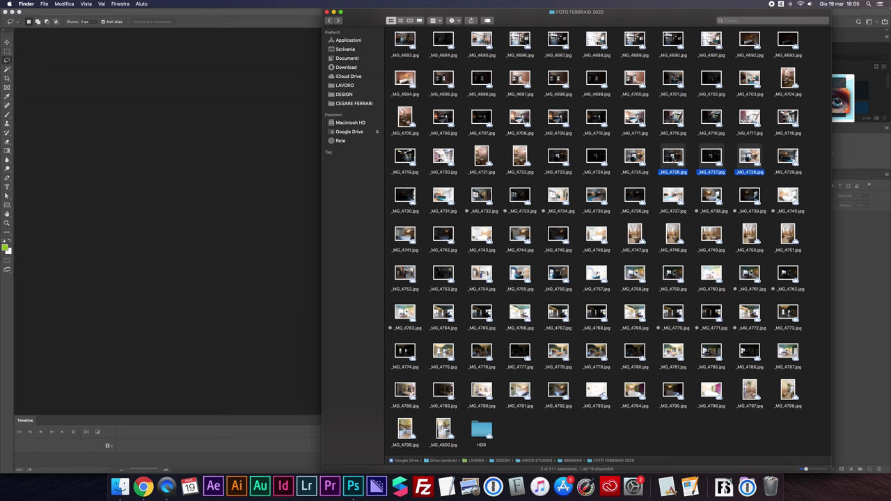
Quick Look the exposures _MG_4728, _MG_4727 and _MG_4726 in Finder, then switch to Photoshop
key(space)
key(Left)
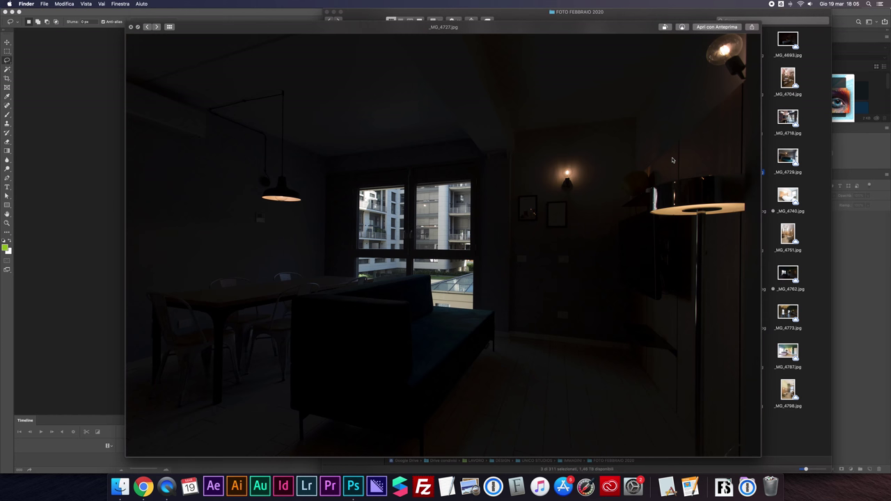
key(Left)
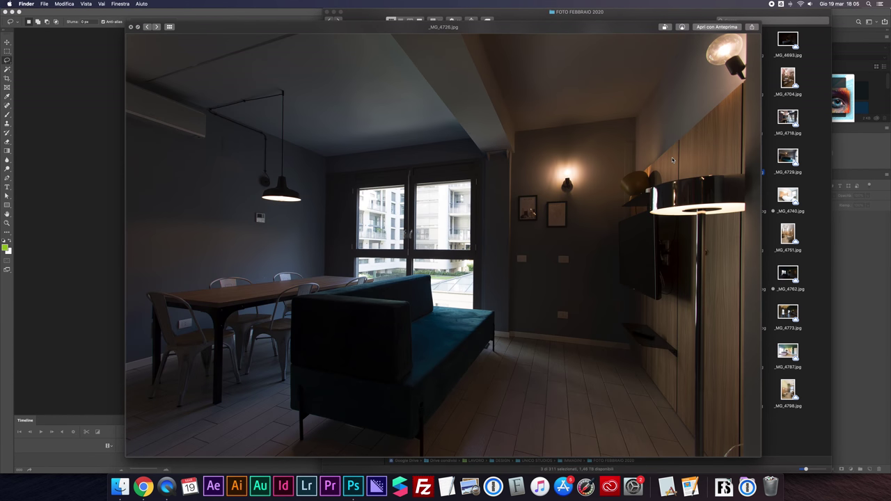
key(space)
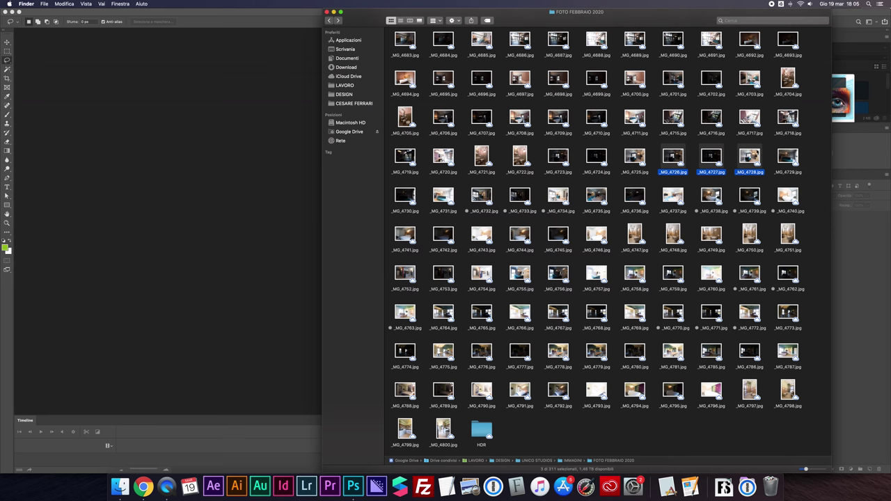
click(107, 21)
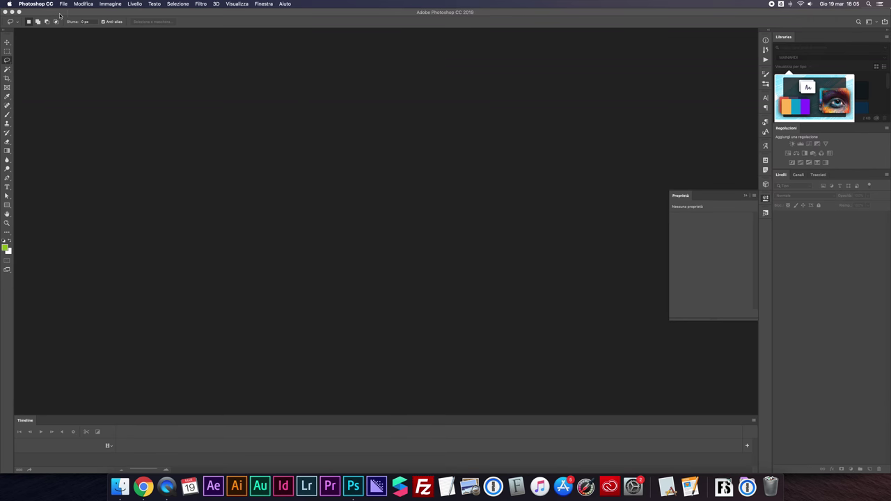
Merge _MG_4726, _MG_4727 and _MG_4728 from FOTO FEBBRAIO 2020 with Unisci come HDR Pro
click(64, 4)
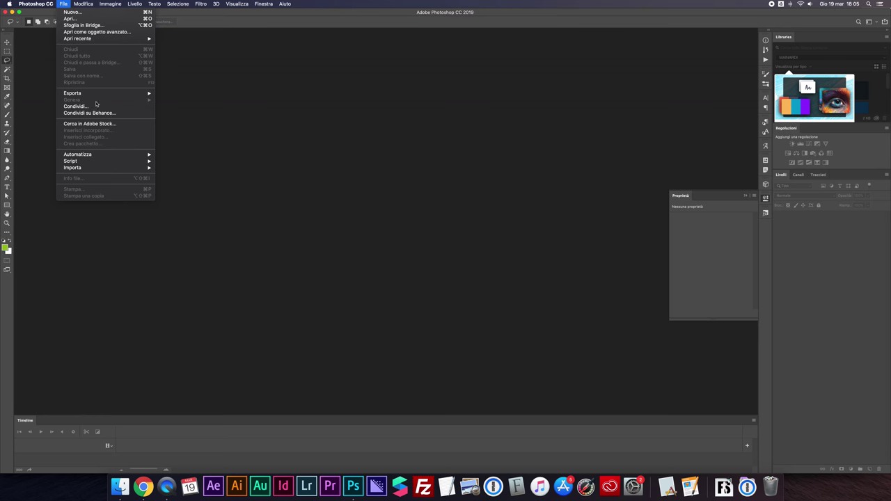
mouse_move(78, 154)
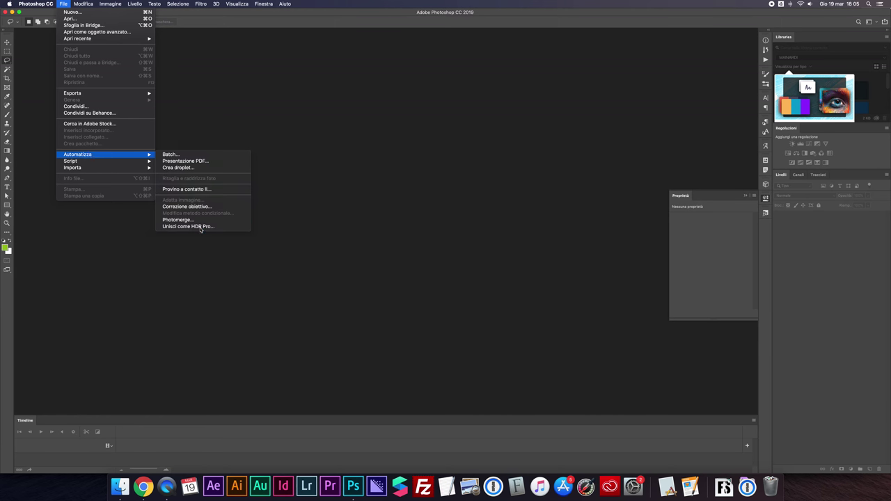
click(200, 227)
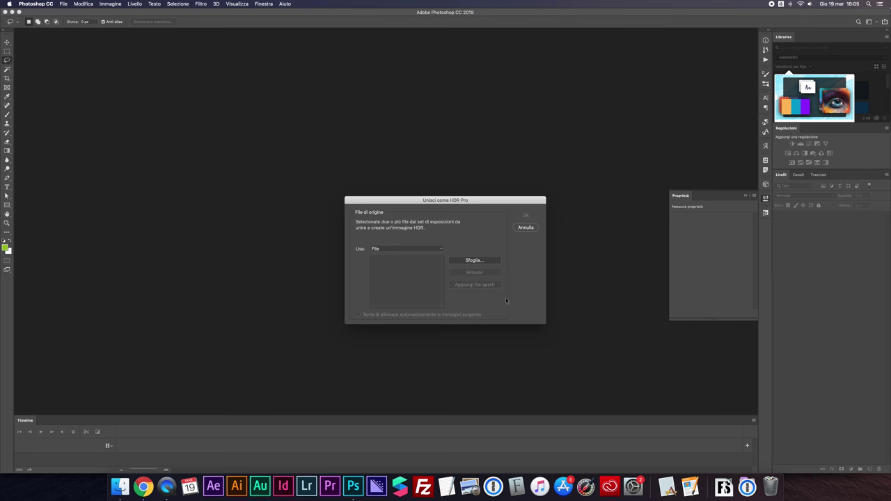
click(473, 260)
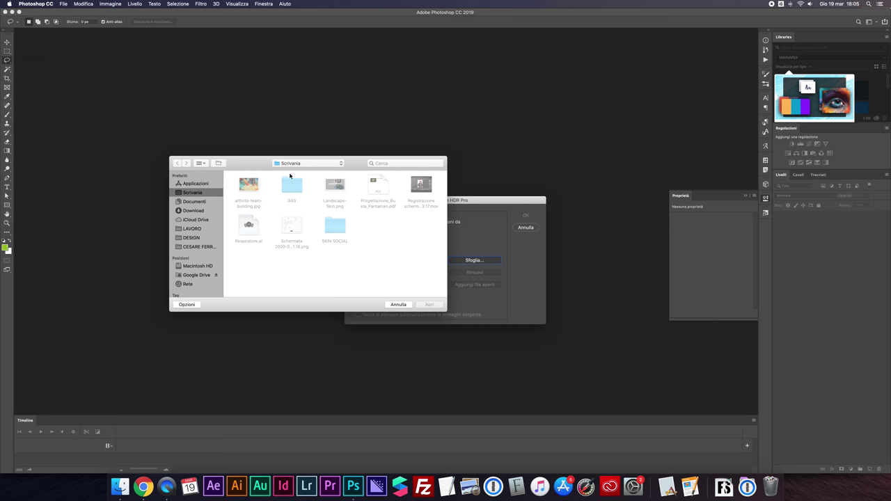
click(120, 486)
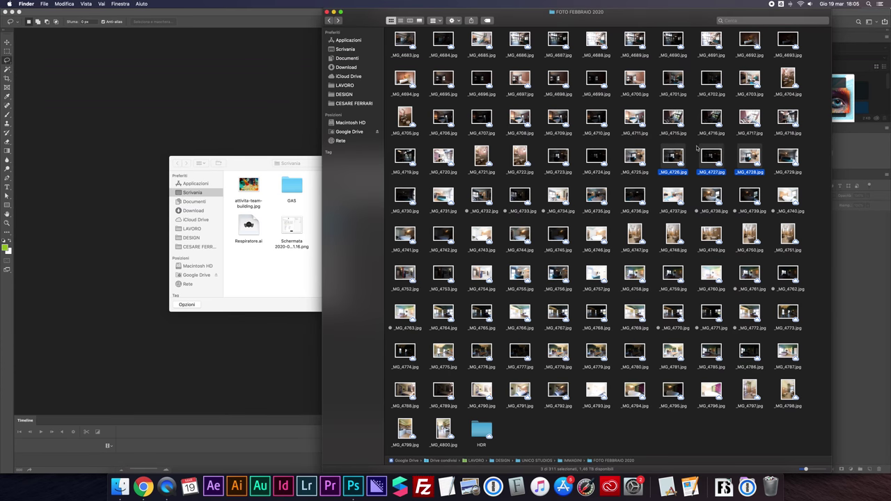
drag(673, 158, 278, 270)
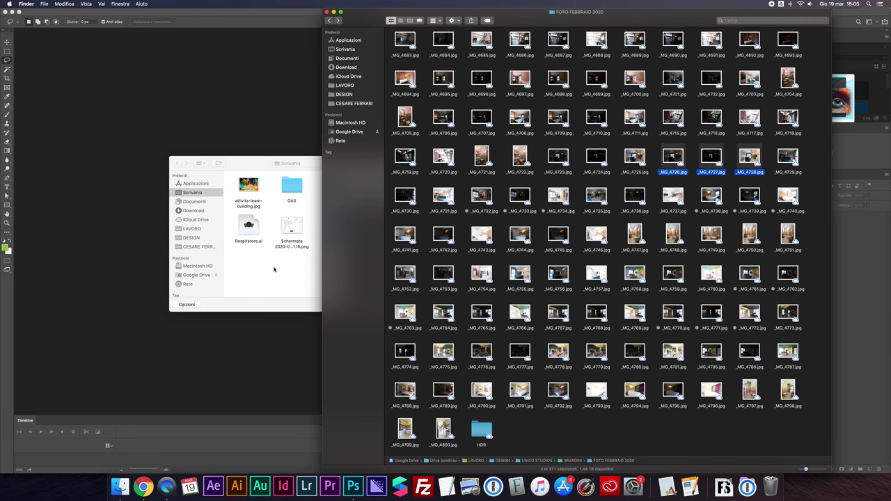
click(244, 161)
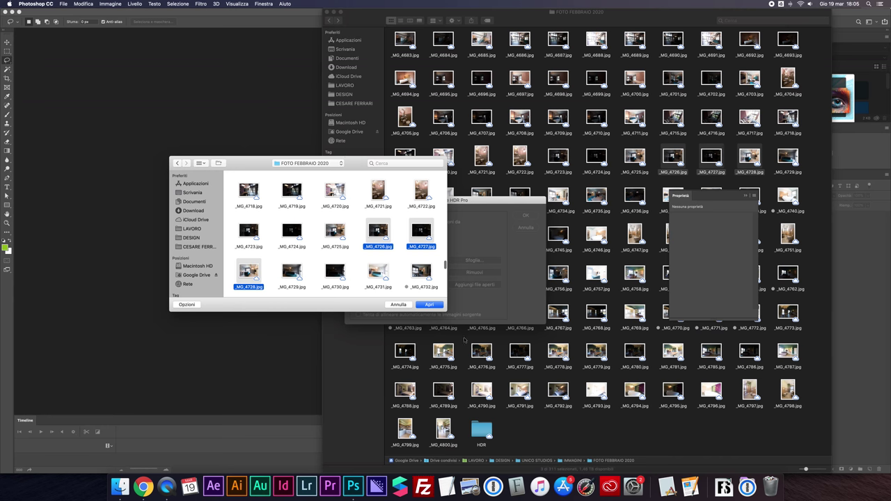
click(429, 304)
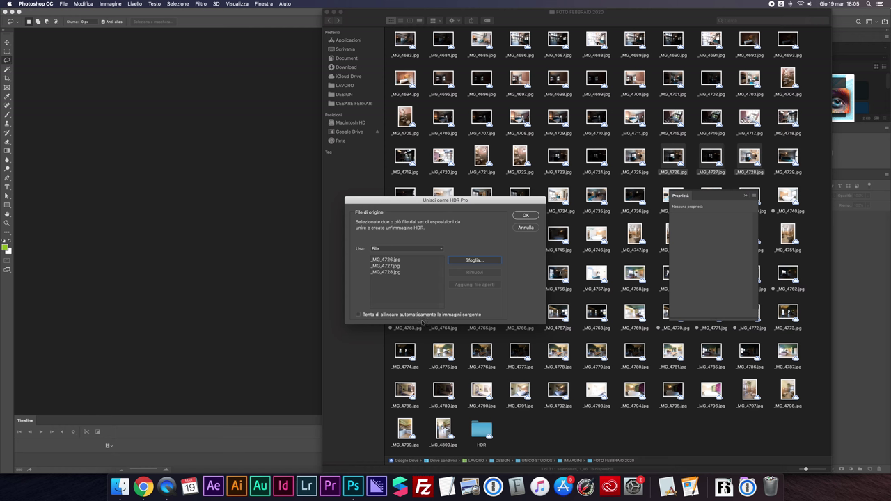
click(523, 215)
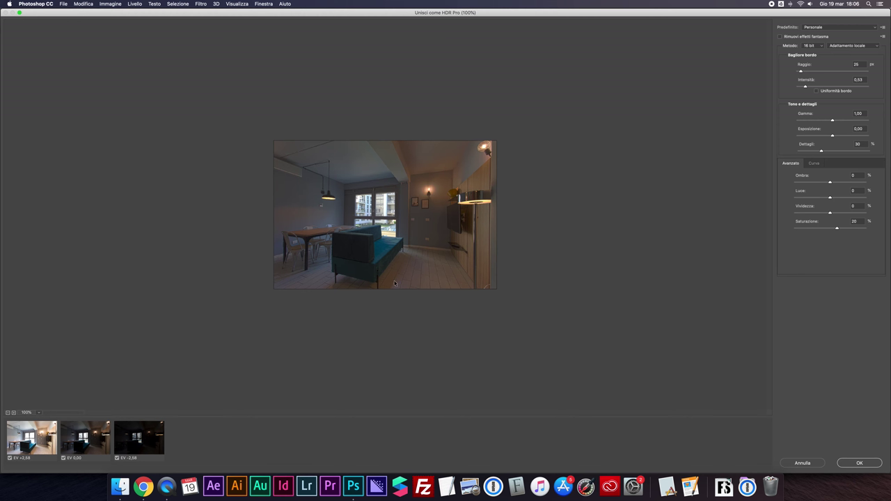
Zoom the HDR preview to 200% and apply the Interior_1 preset
key(super+plus)
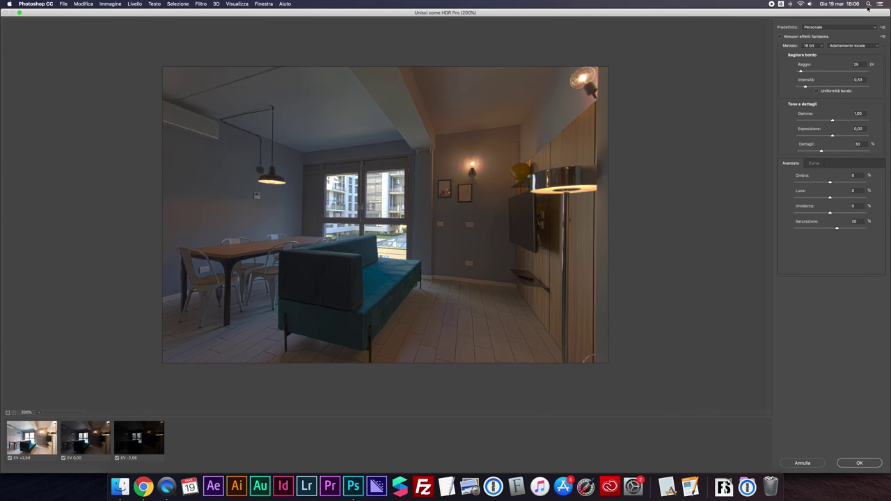
click(831, 28)
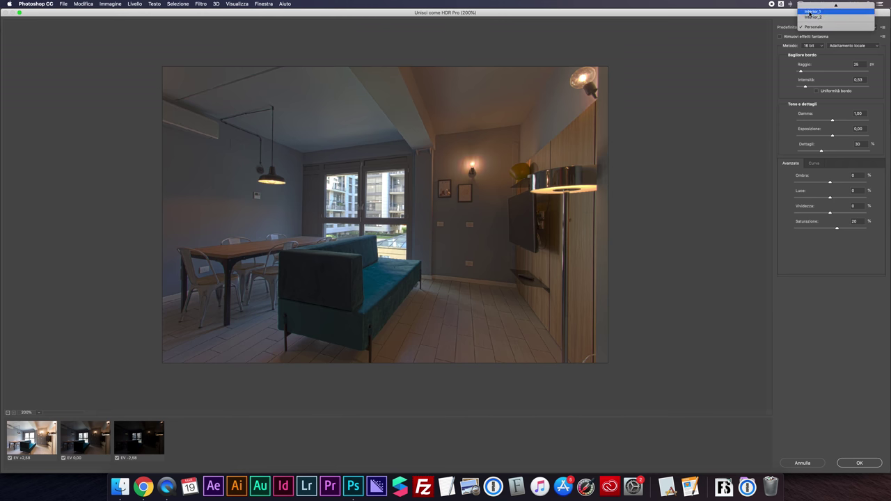
click(811, 12)
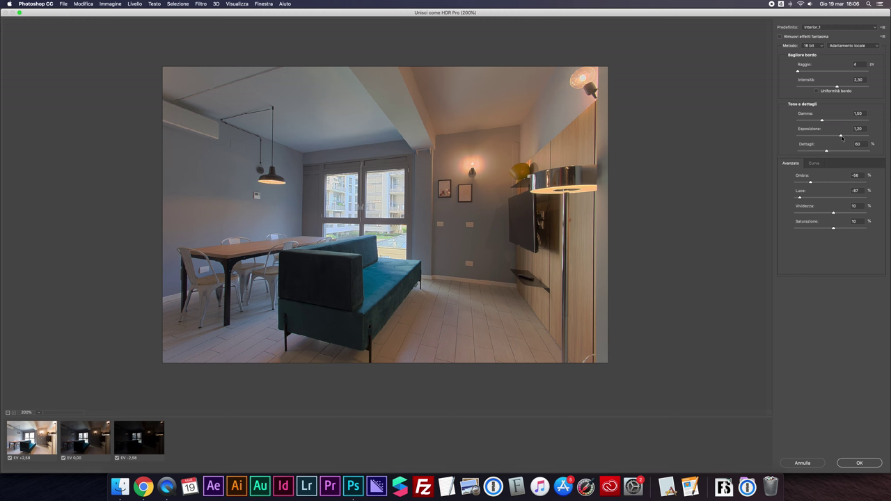
Set exposure (Esposizione) to 1,40 and highlights (Luce) to -87, then confirm the merge
drag(840, 135, 842, 136)
click(800, 199)
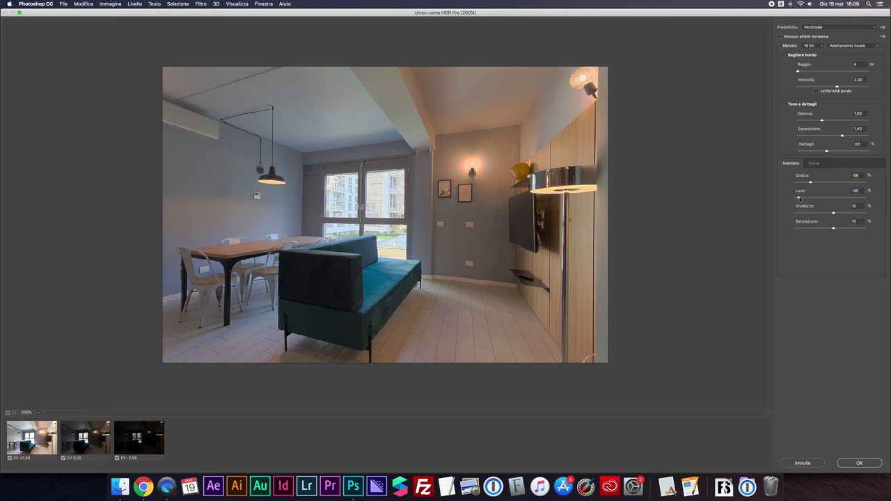
drag(799, 198, 798, 198)
drag(797, 198, 799, 199)
click(860, 464)
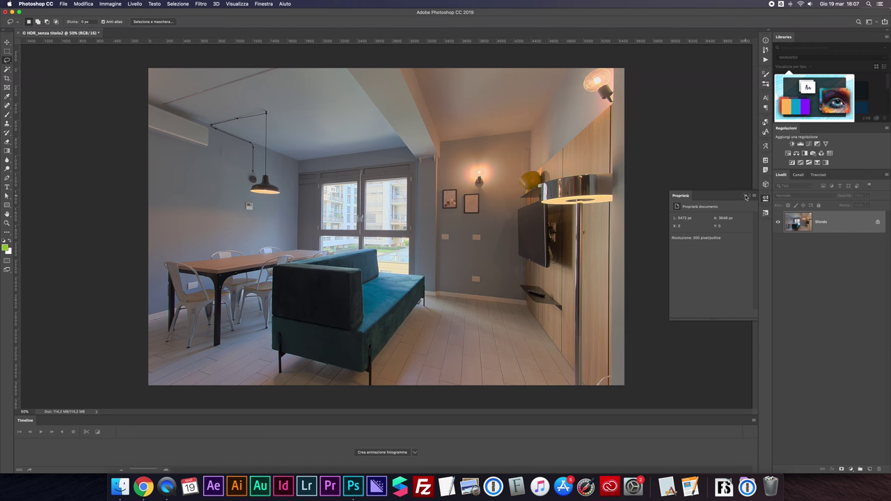
Add vertical guides at the window edge, wall corner and cabinet edge, and unlock Sfondo as Livello 0
click(746, 197)
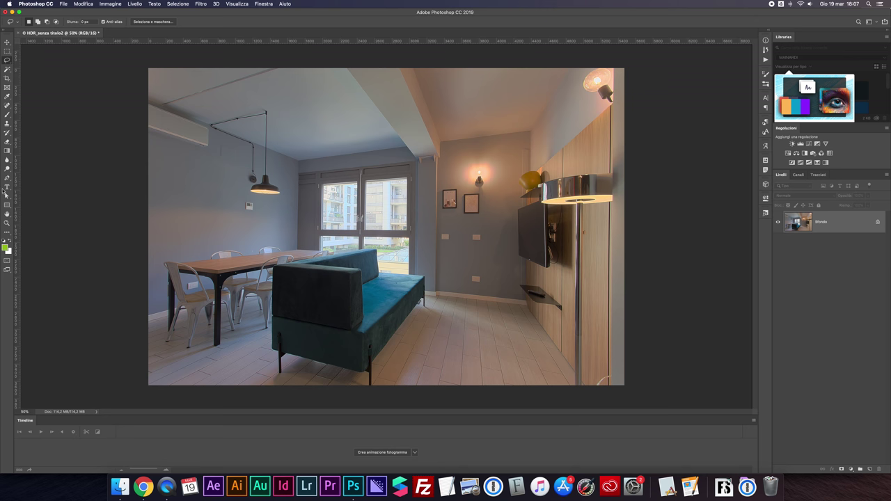
drag(17, 179, 296, 183)
drag(17, 154, 438, 164)
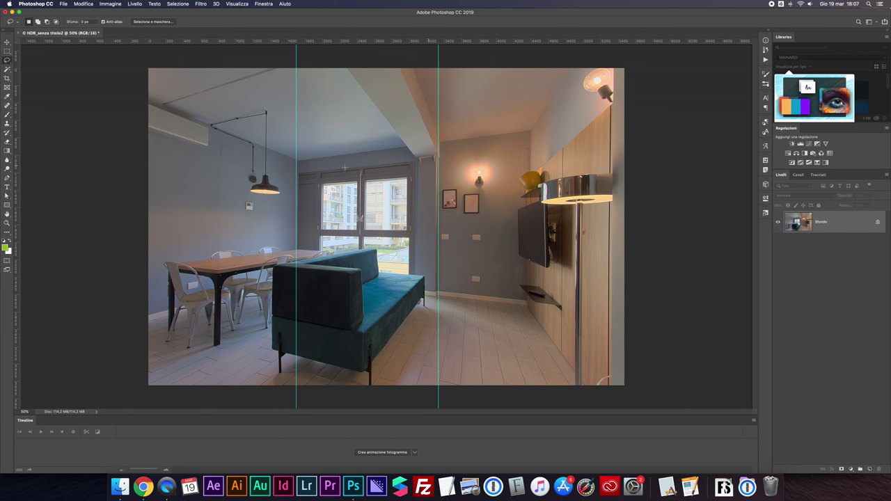
drag(18, 159, 610, 167)
click(877, 222)
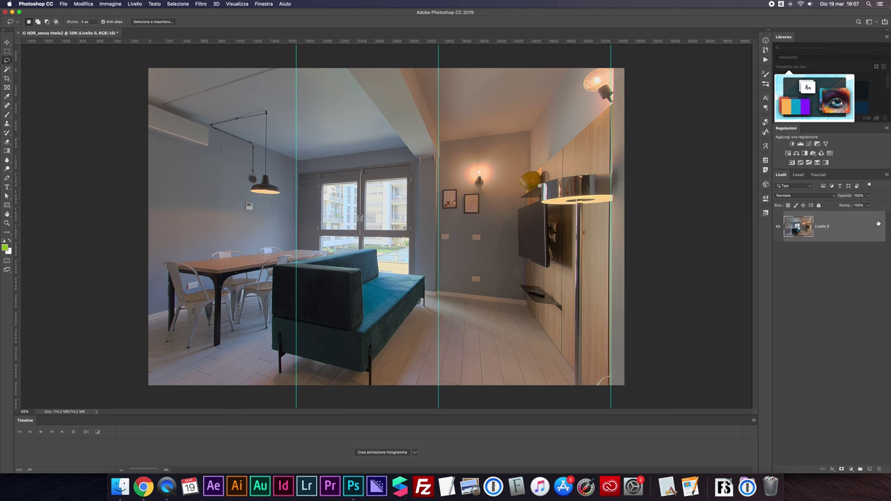
Rotate Livello 0 by under one degree so the room's verticals follow the guides
key(ctrl+t)
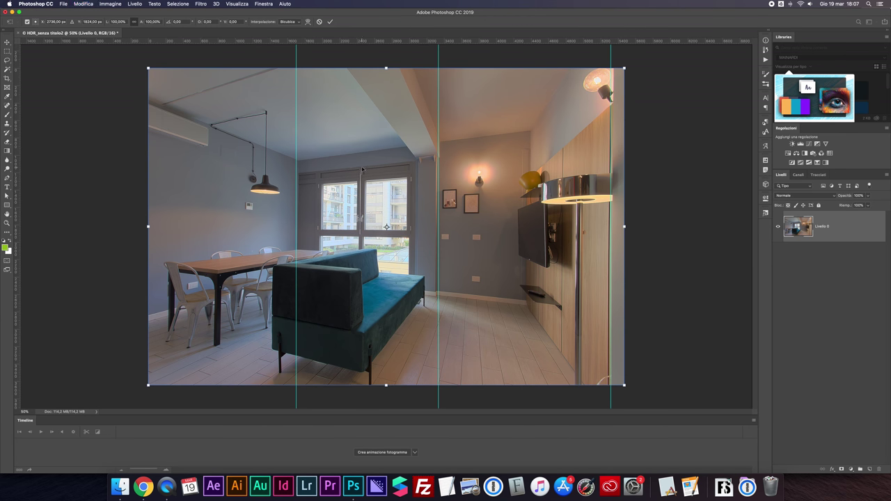
right_click(385, 133)
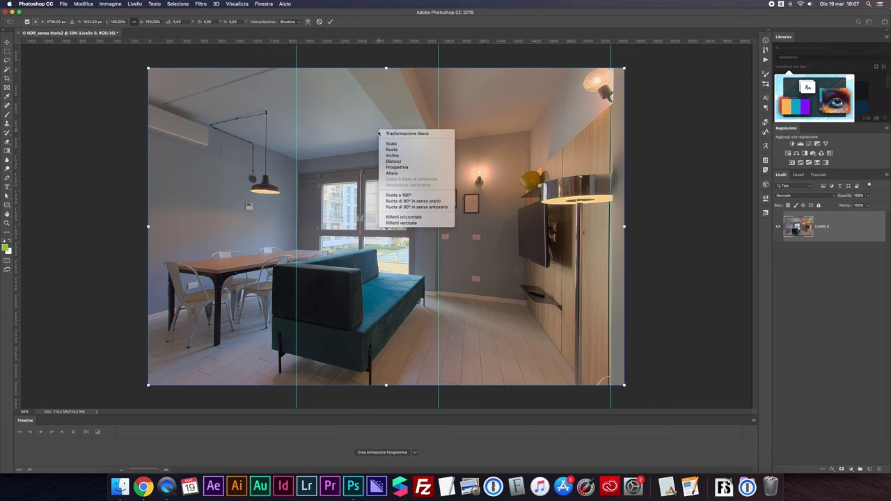
click(408, 161)
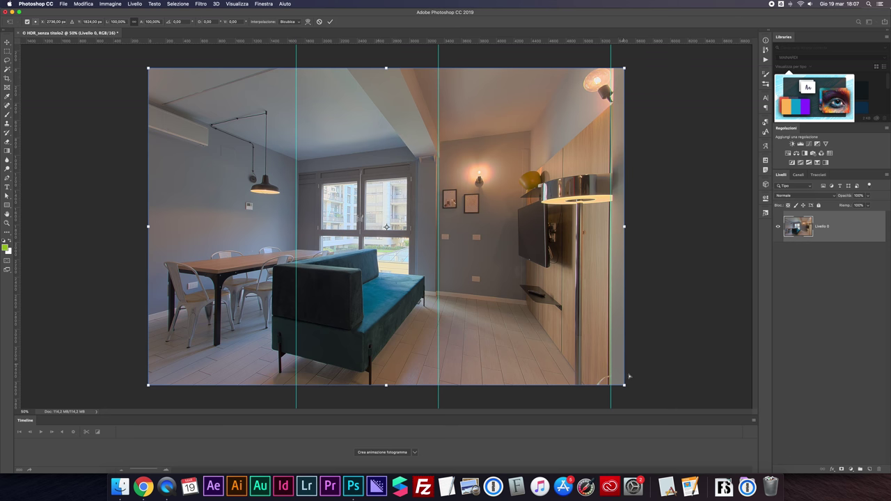
drag(624, 384, 626, 387)
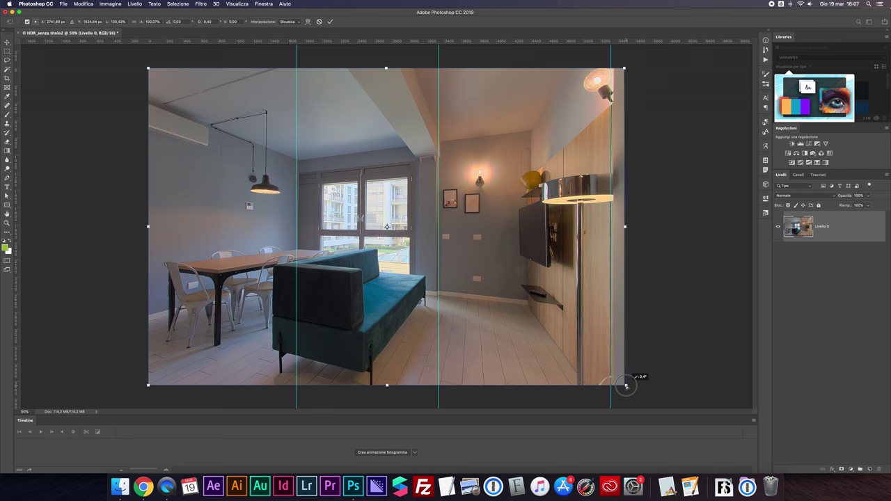
drag(625, 386, 628, 384)
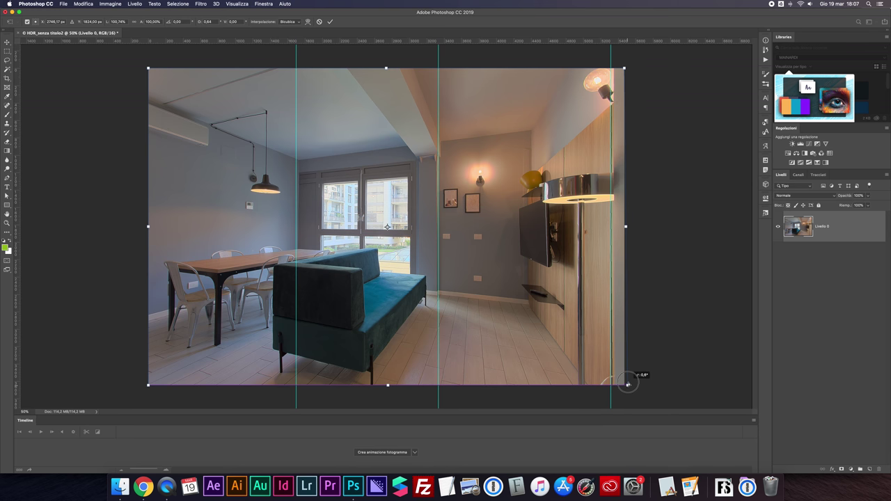
drag(628, 384, 629, 386)
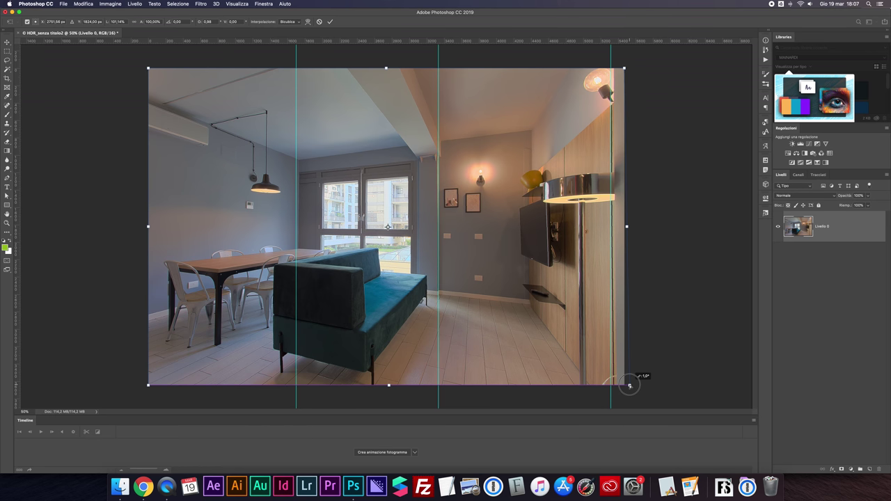
drag(629, 385, 627, 385)
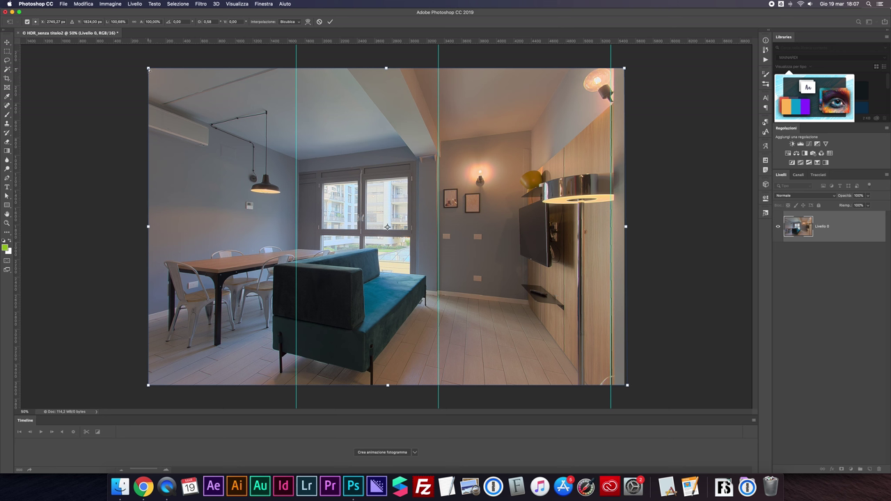
drag(143, 67, 143, 68)
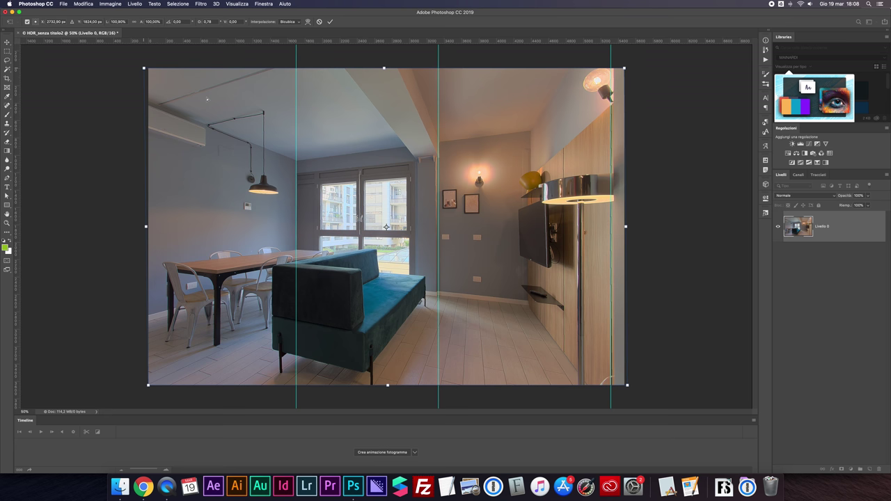
right_click(408, 132)
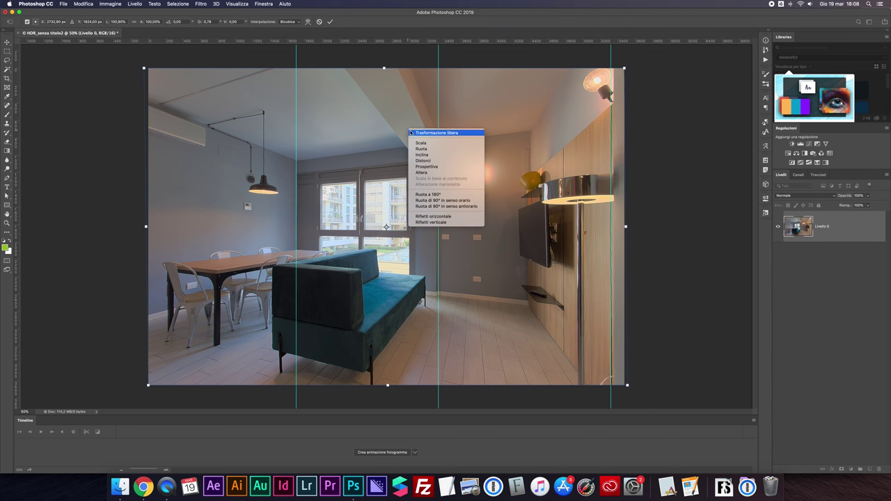
Warp the window, lamp and wall frames slightly straighter and apply the transform
click(423, 173)
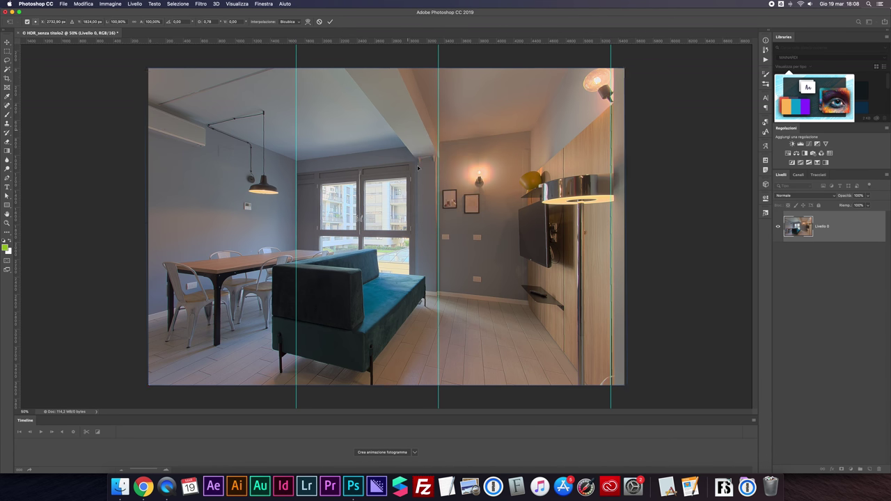
drag(429, 164, 430, 164)
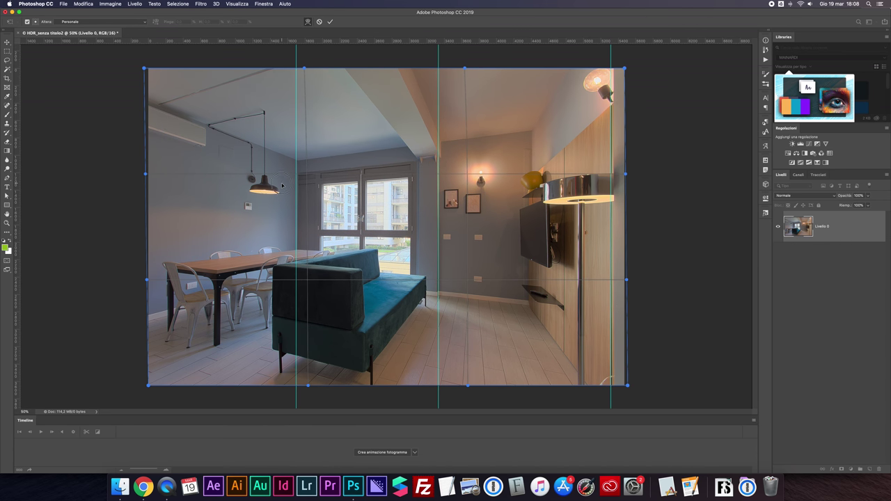
drag(282, 186, 280, 186)
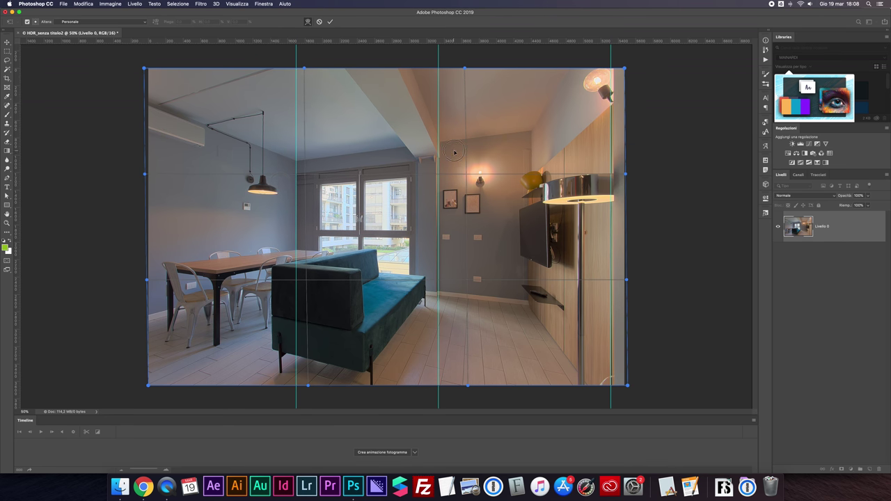
drag(455, 152, 456, 152)
drag(455, 152, 454, 151)
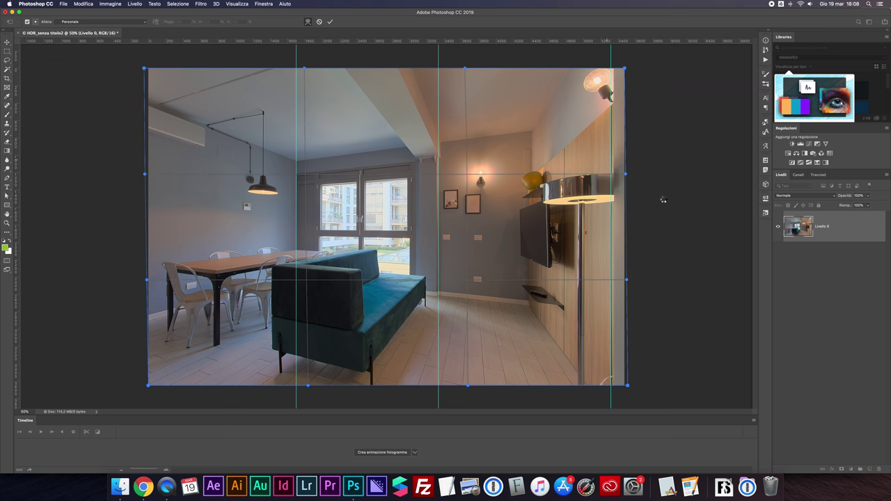
key(Return)
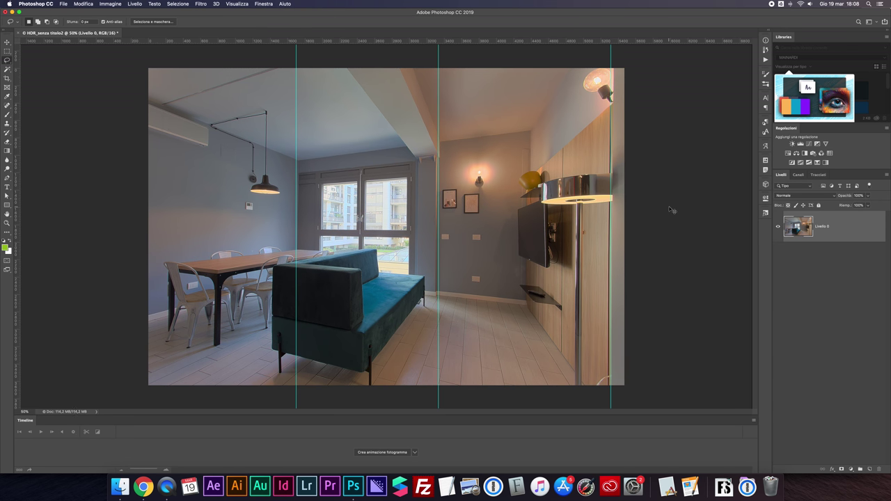
Flatten the image into a single Sfondo layer and hide the guides
click(885, 174)
click(790, 387)
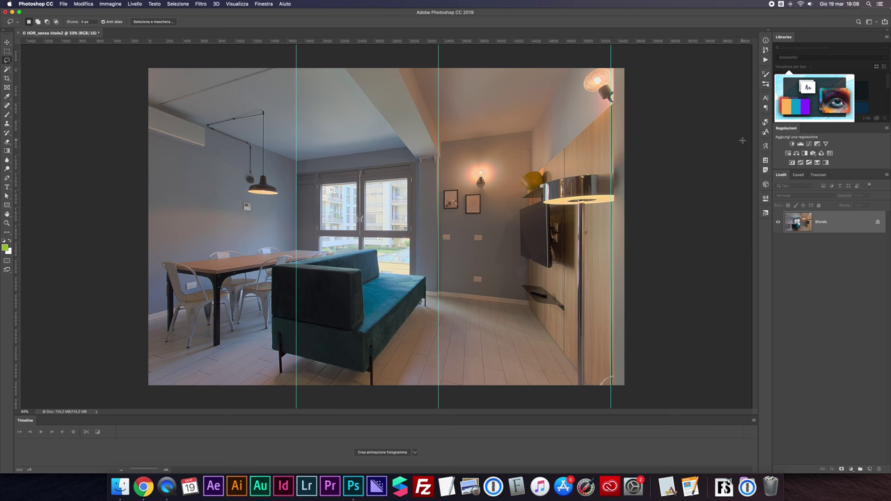
key(super+semicolon)
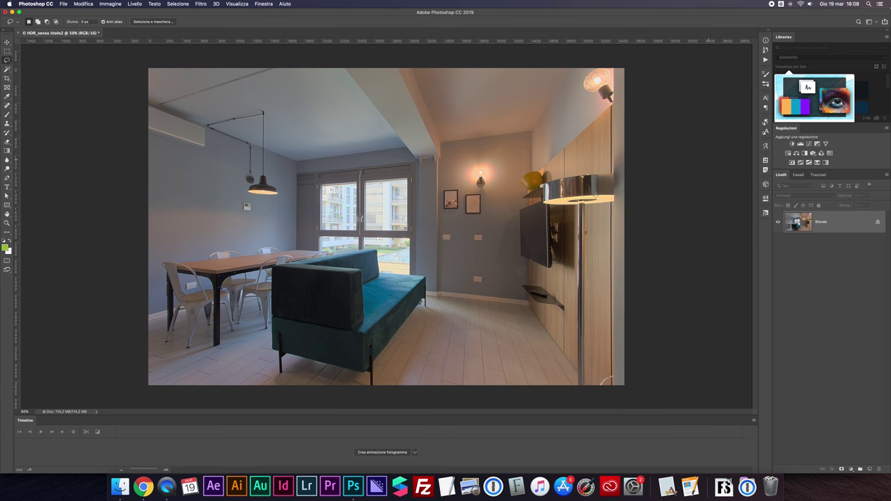